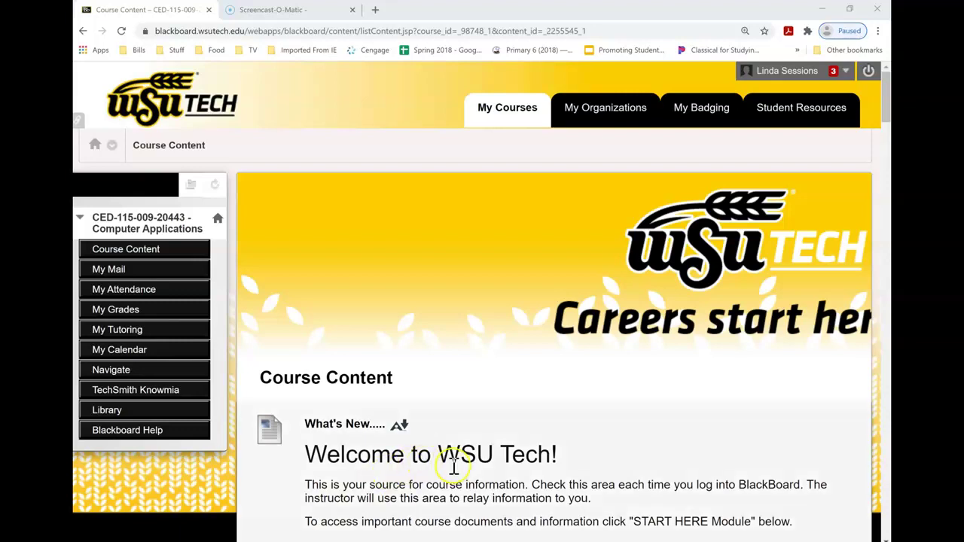
Scroll the CED 115 Course Content page down until Student Resources for CED 115 appears
left_click(442, 414)
left_click_drag(886, 113, 871, 174)
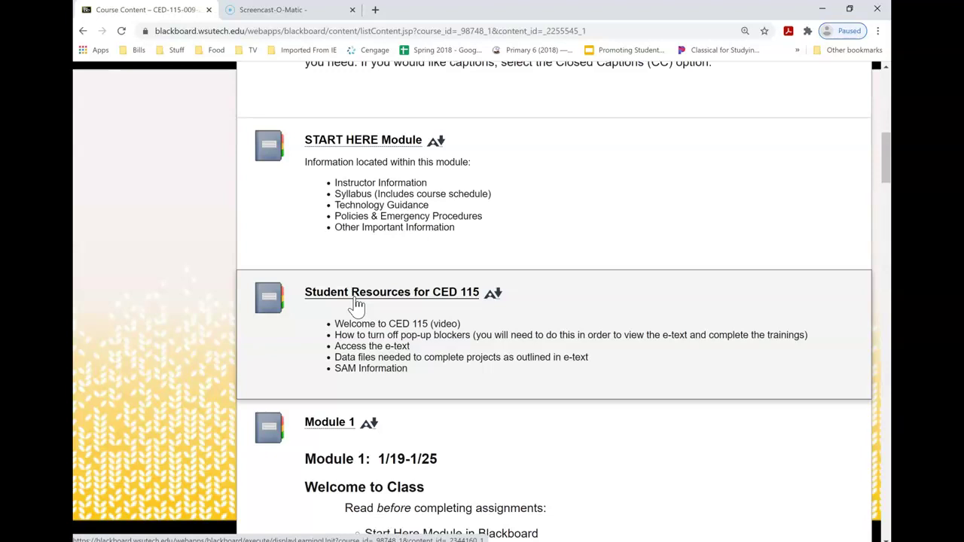
Open Student Resources, pick Word Module 1, and launch its e-text to reach Cengage sign-in
left_click(354, 295)
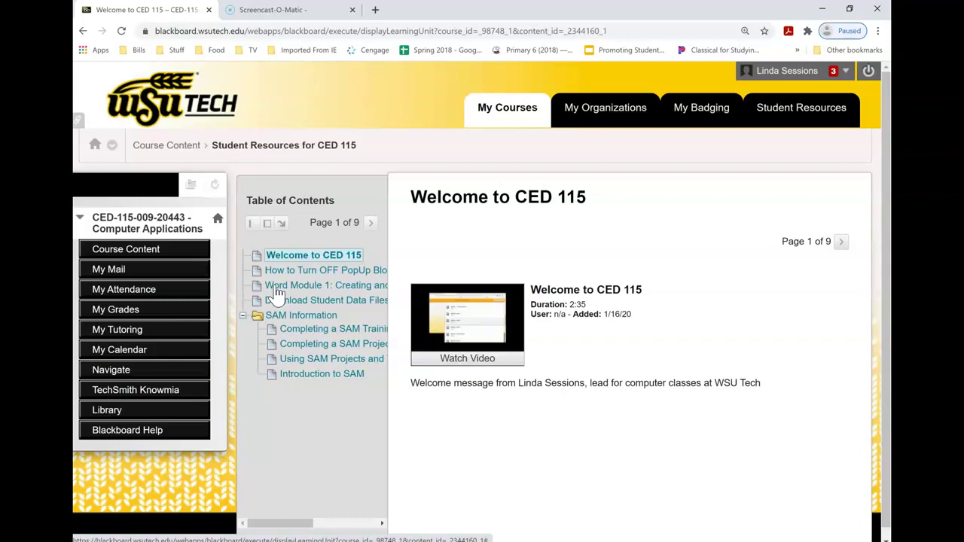
left_click(275, 290)
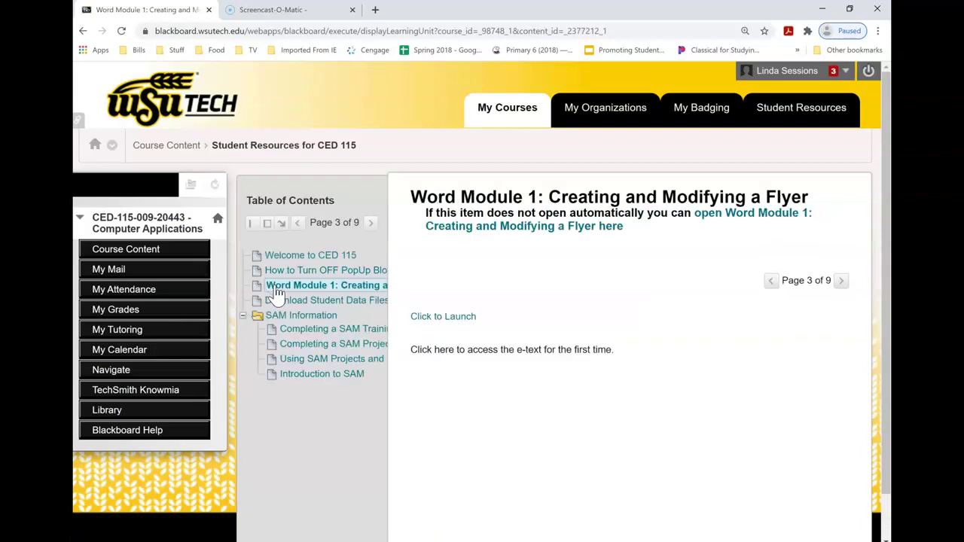
left_click(446, 320)
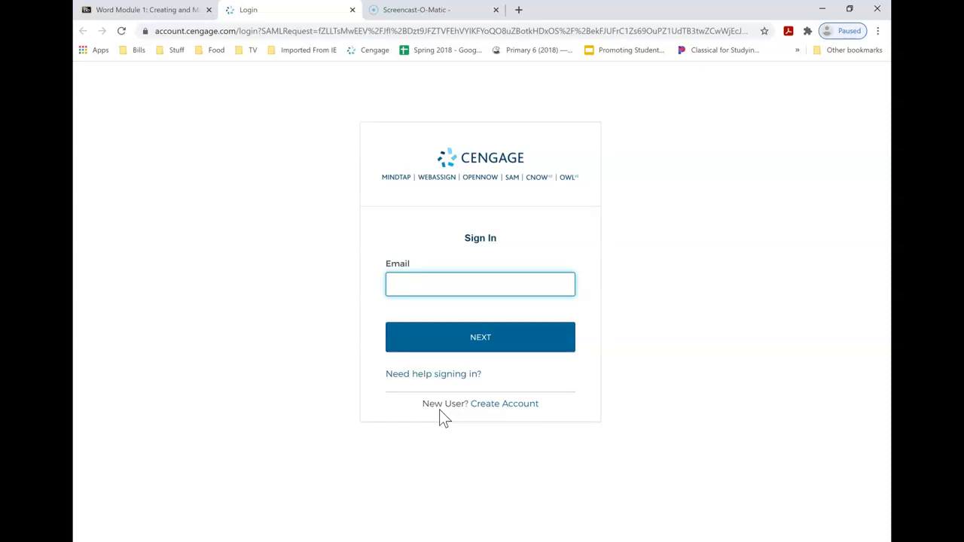
Start a new Cengage student account and submit the user's email address
left_click(513, 405)
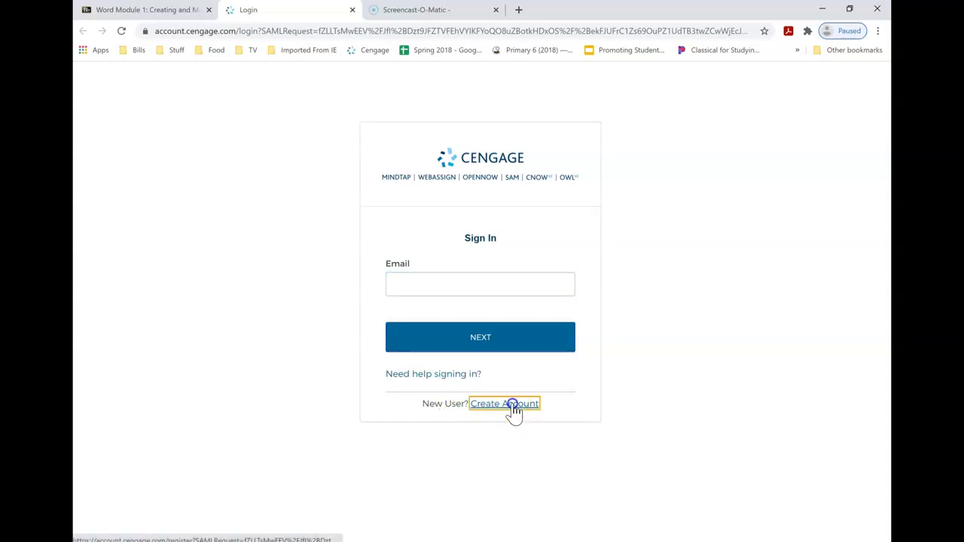
left_click(480, 262)
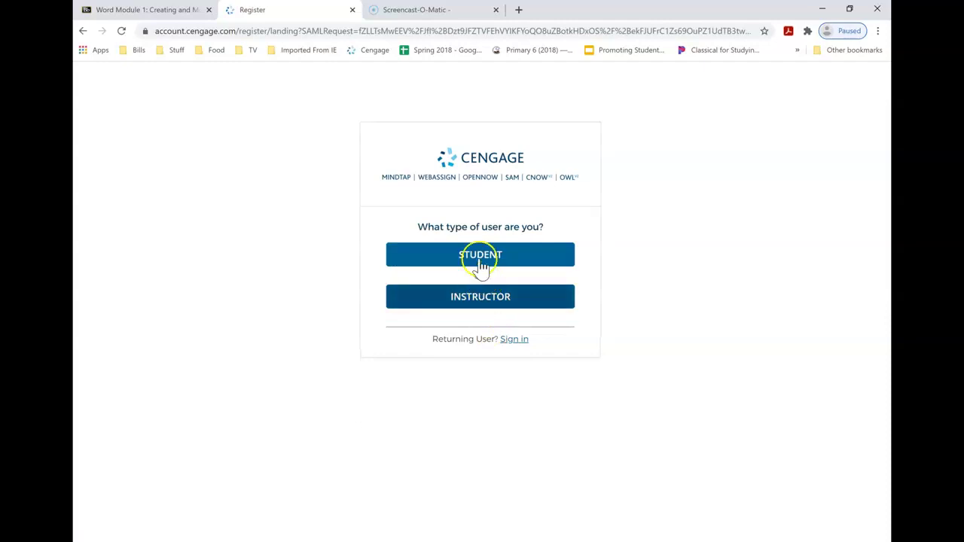
left_click(480, 263)
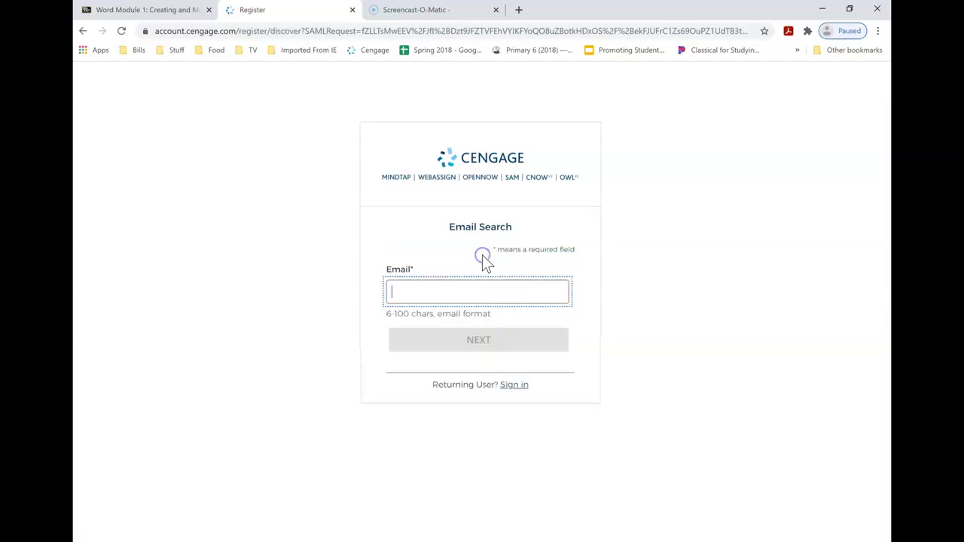
left_click(429, 293)
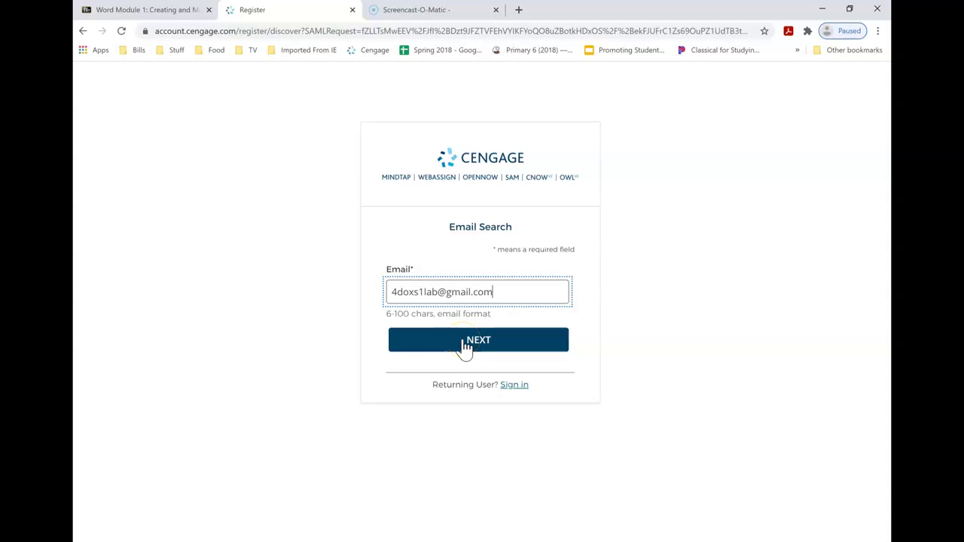
left_click(464, 344)
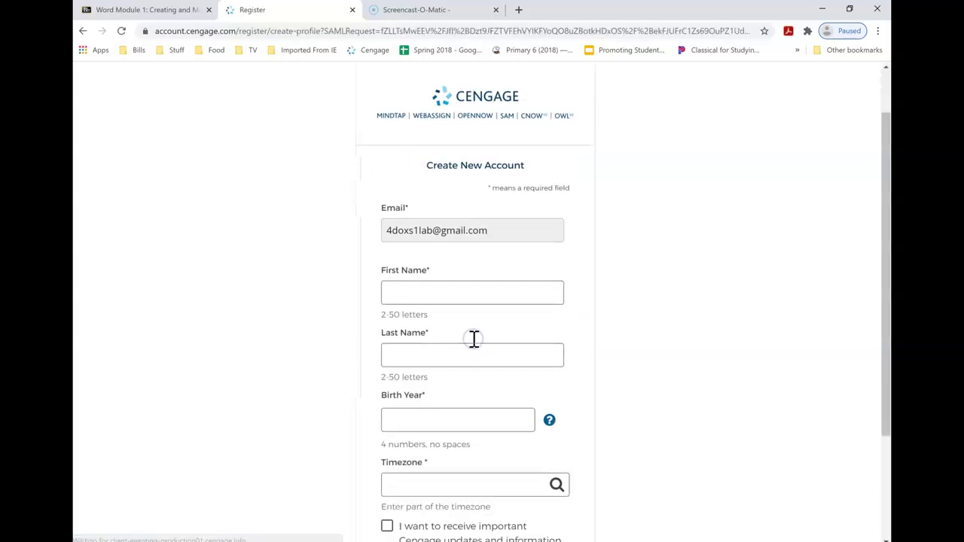
Enter the student's first and last name, birth year, Central Time zone, accept the Terms, and submit
scroll(473, 339, "down", 1)
left_click(417, 209)
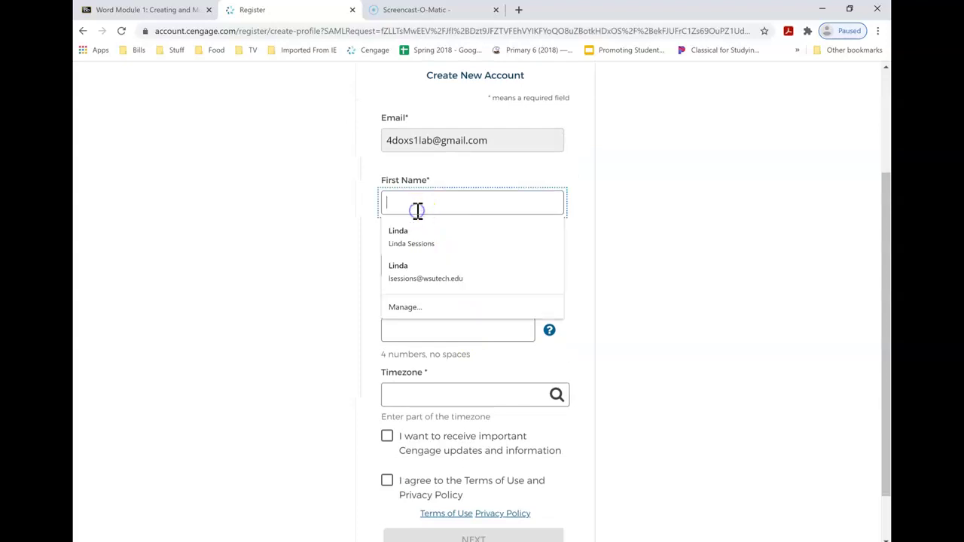
key("Tab")
key("Tab")
type("1960")
key("Tab")
type("cen")
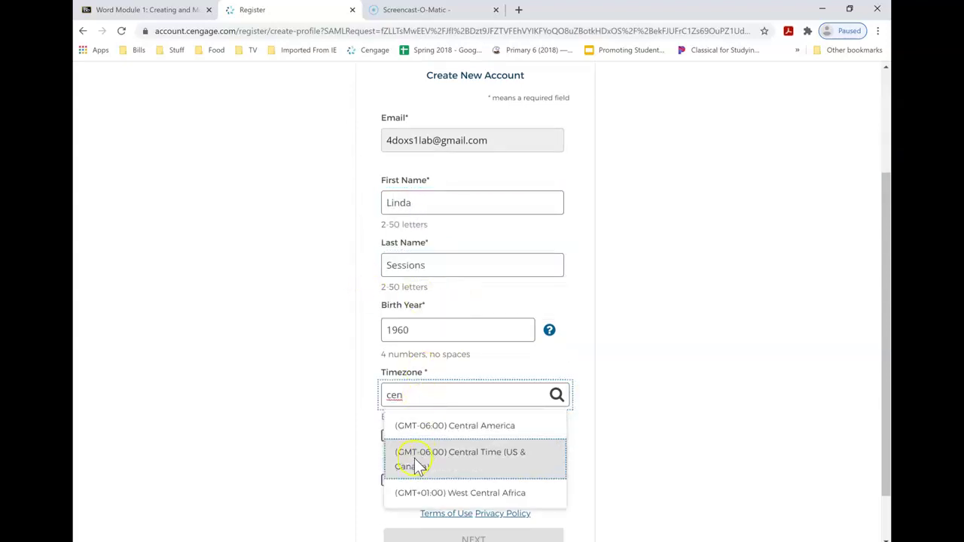
left_click(415, 465)
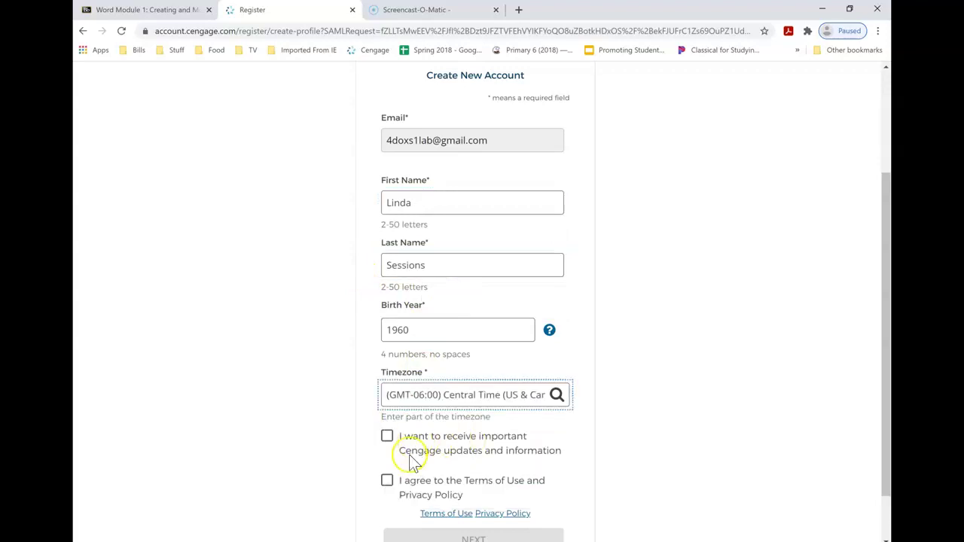
left_click(388, 483)
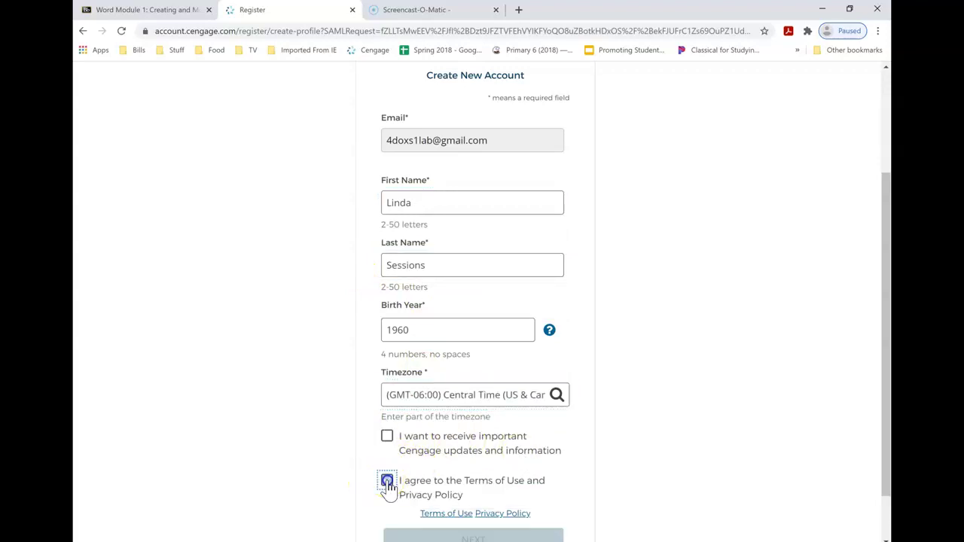
left_click_drag(883, 333, 886, 371)
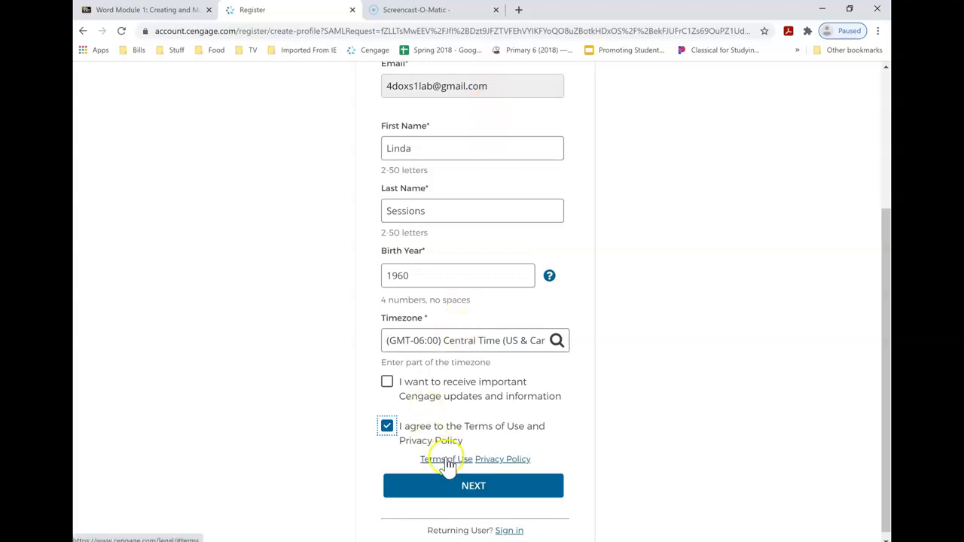
left_click(480, 494)
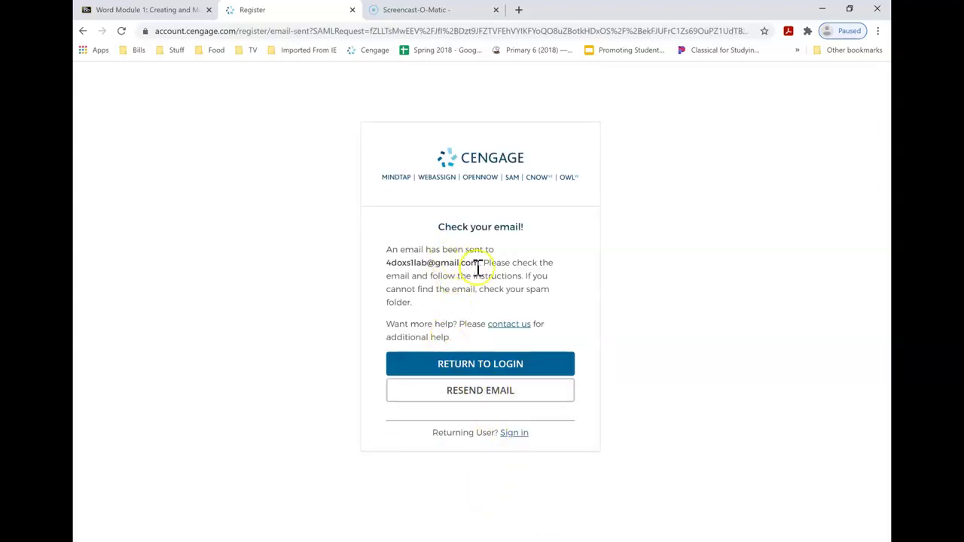
Open Gmail in a new tab and open the Welcome to Cengage email
left_click(520, 11)
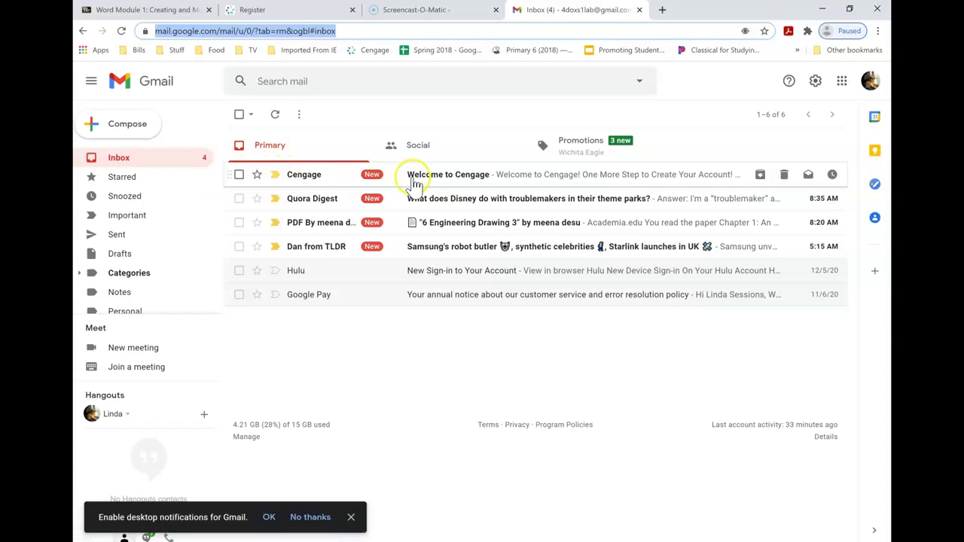
left_click(437, 179)
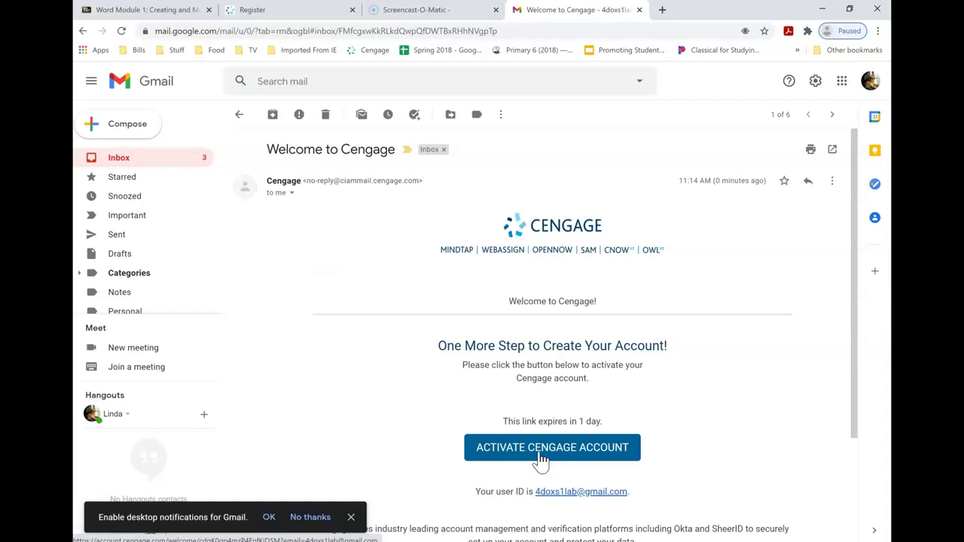
Activate the account with the suggested password in both fields, declining Chrome's offer to save it
left_click(541, 458)
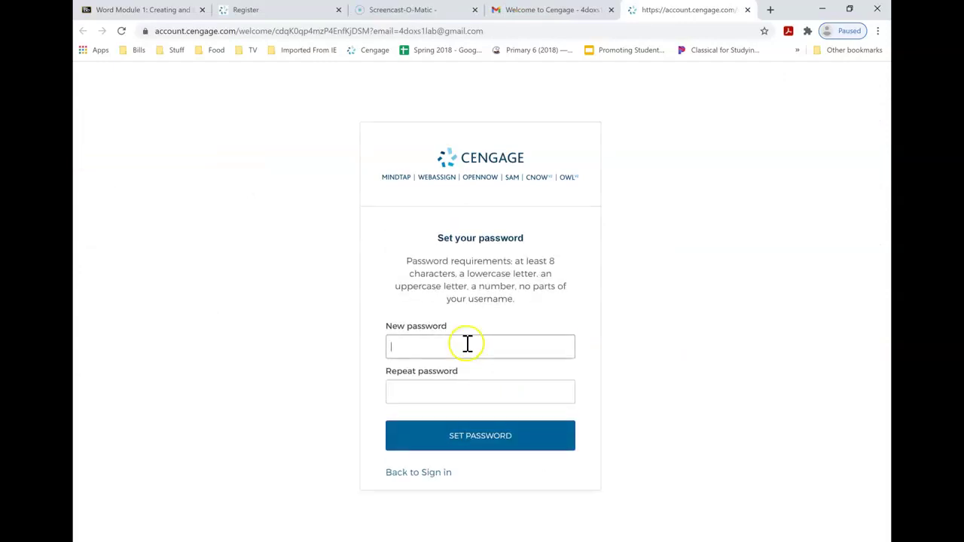
left_click(438, 341)
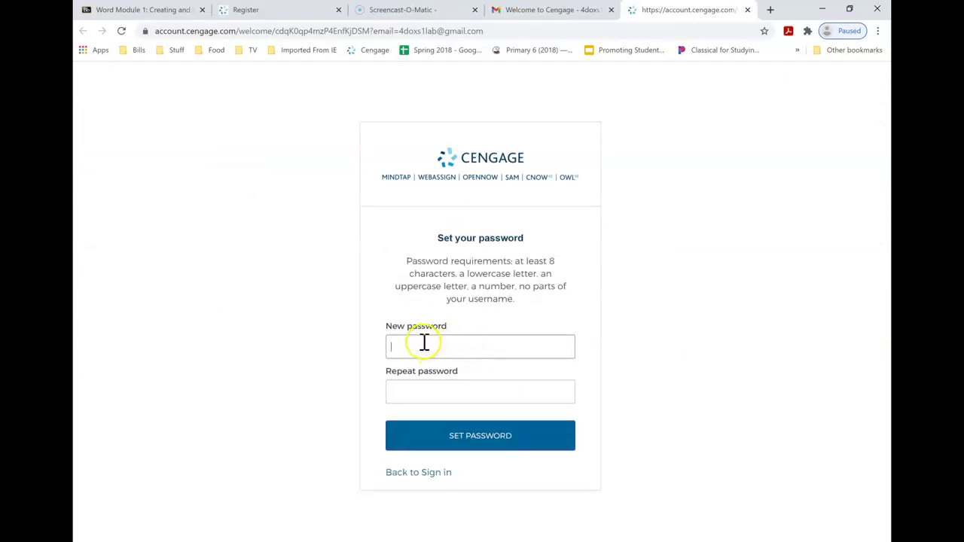
left_click(423, 343)
key("ctrl+v")
key("Tab")
key("ctrl+v")
key("Return")
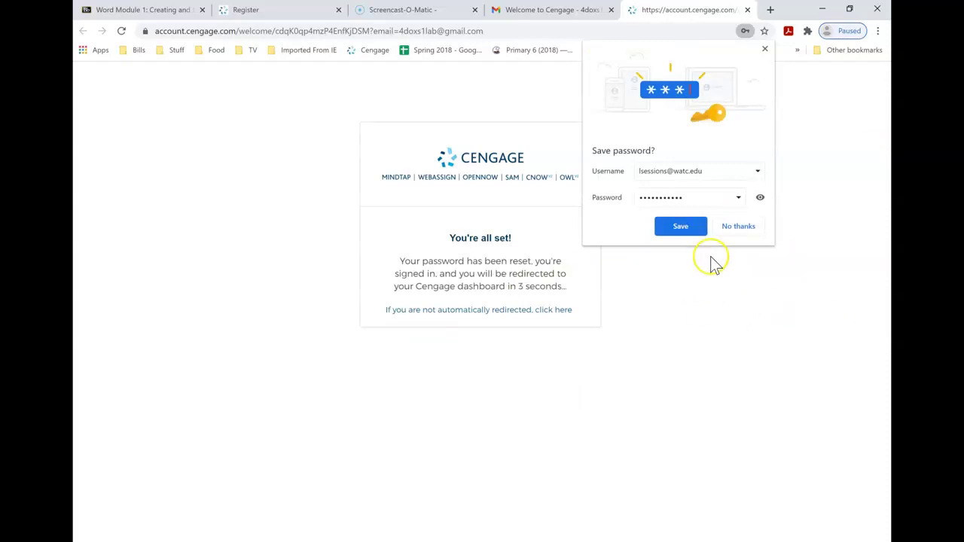
left_click(732, 229)
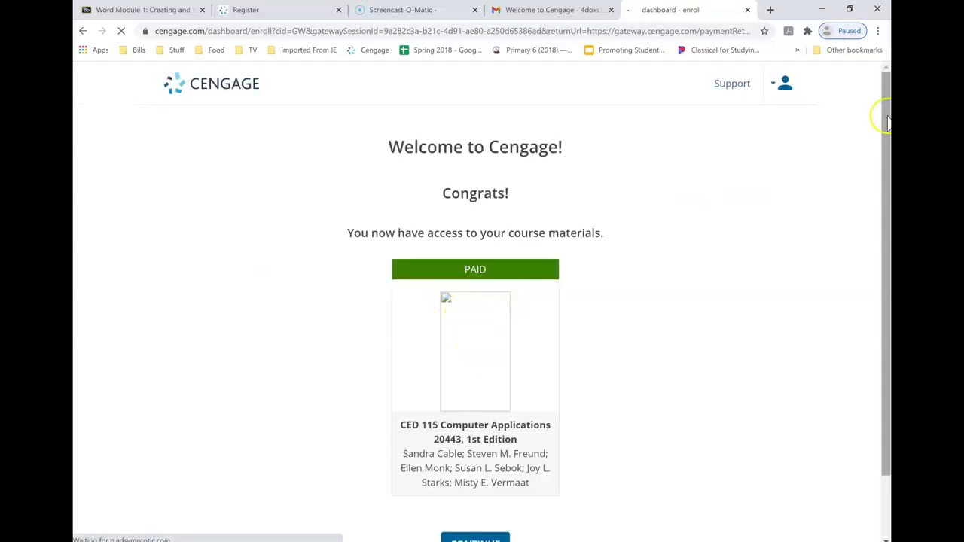
Continue from the CED 115 Computer Applications confirmation into the MindTap course
left_click_drag(882, 123, 882, 171)
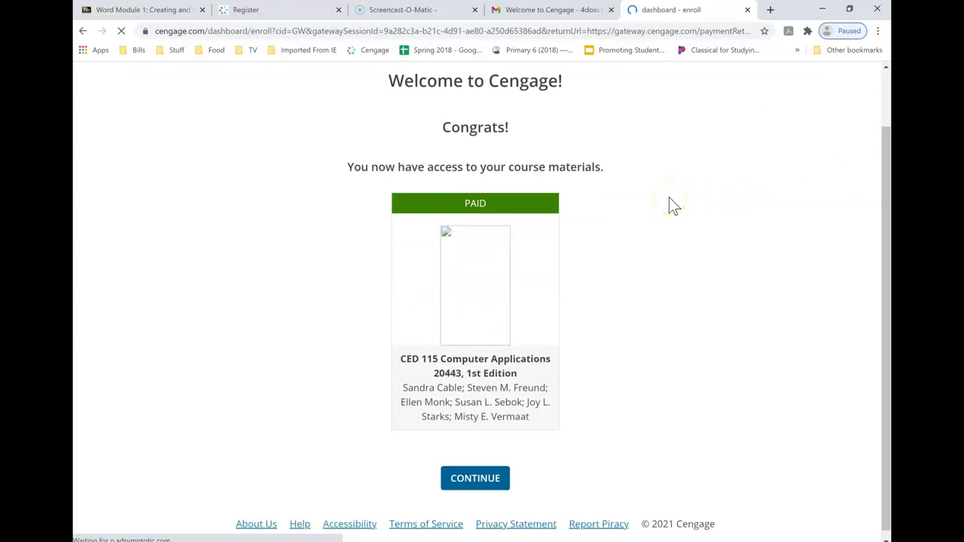
left_click(483, 483)
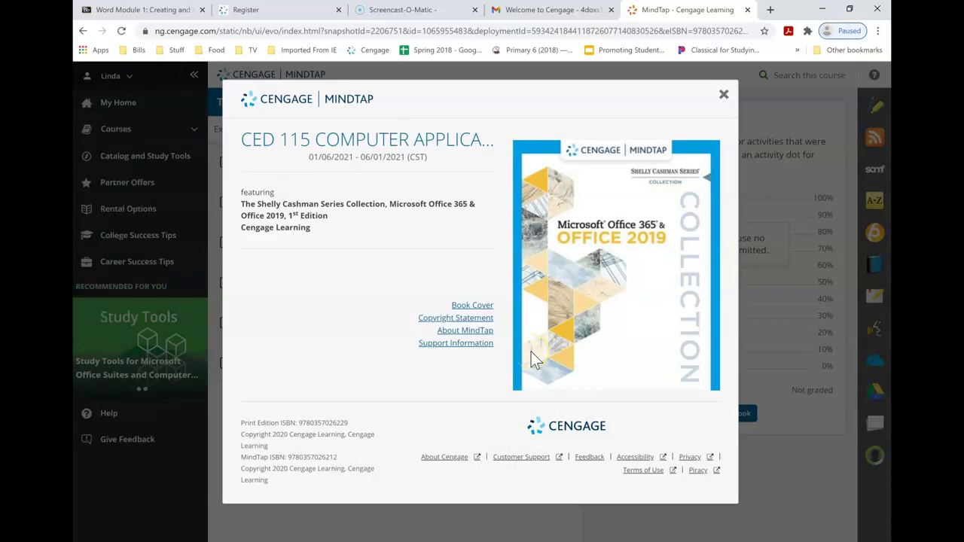
Dismiss the course info and welcome tour, close MindTap and Gmail tabs, and return to Word Module 1
left_click(723, 95)
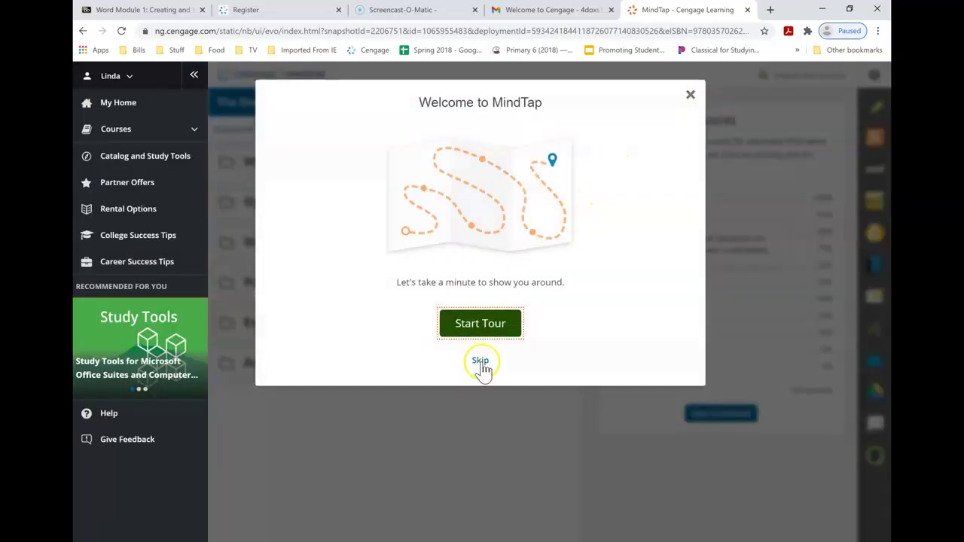
left_click(481, 362)
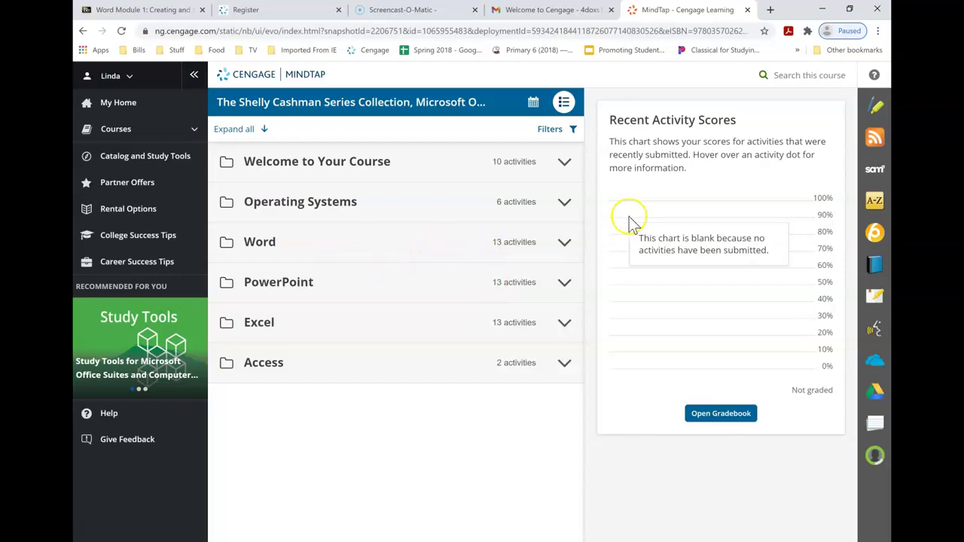
left_click(748, 10)
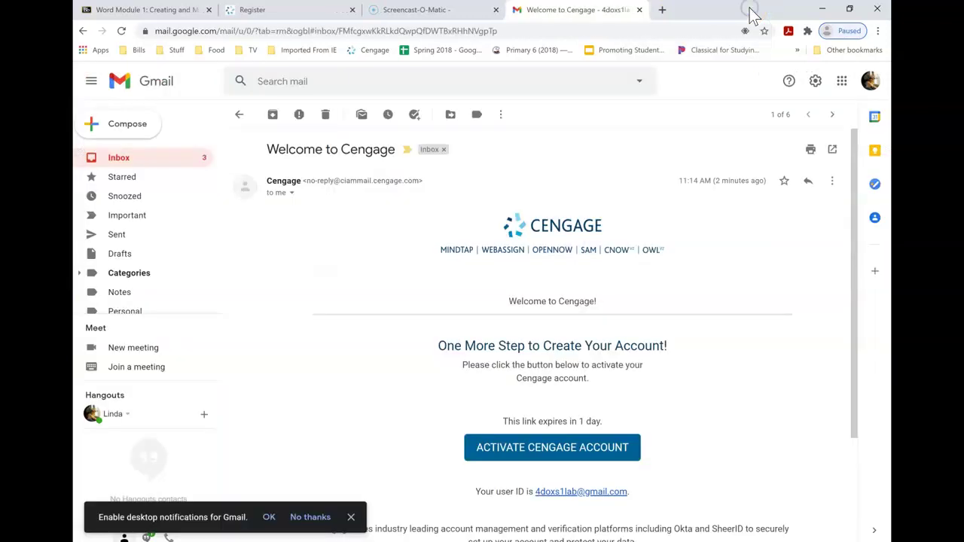
left_click(639, 10)
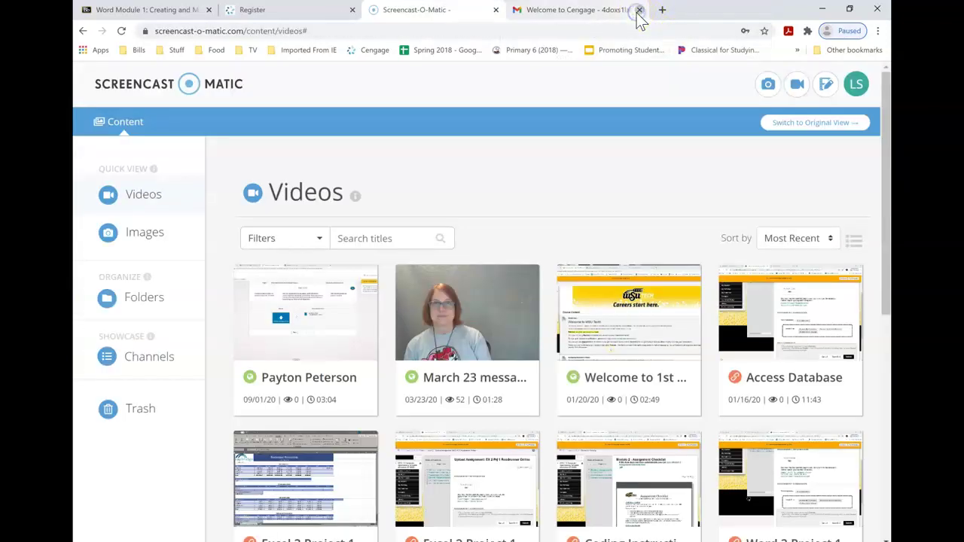
left_click(157, 11)
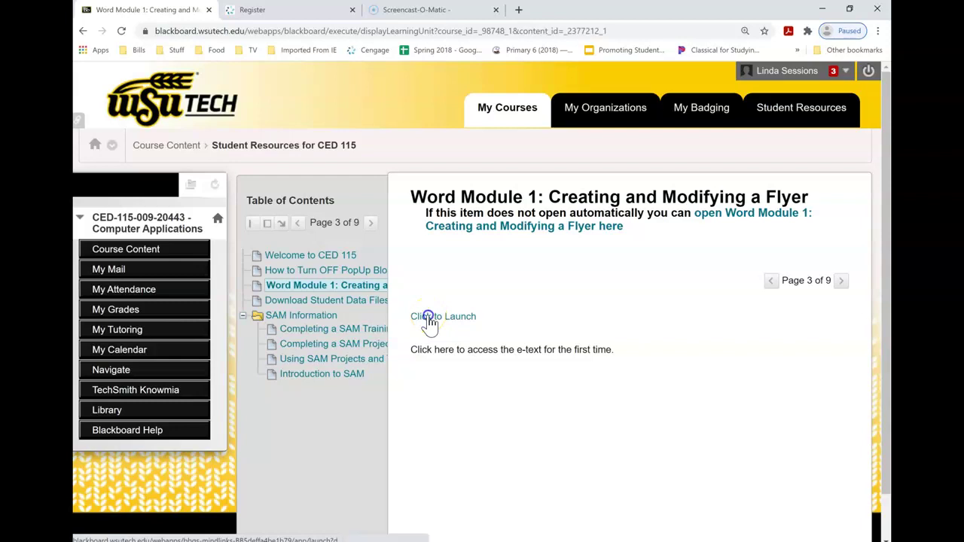
Launch the Word Module 1 e-text, view it in MindTap, then close that tab
left_click(428, 317)
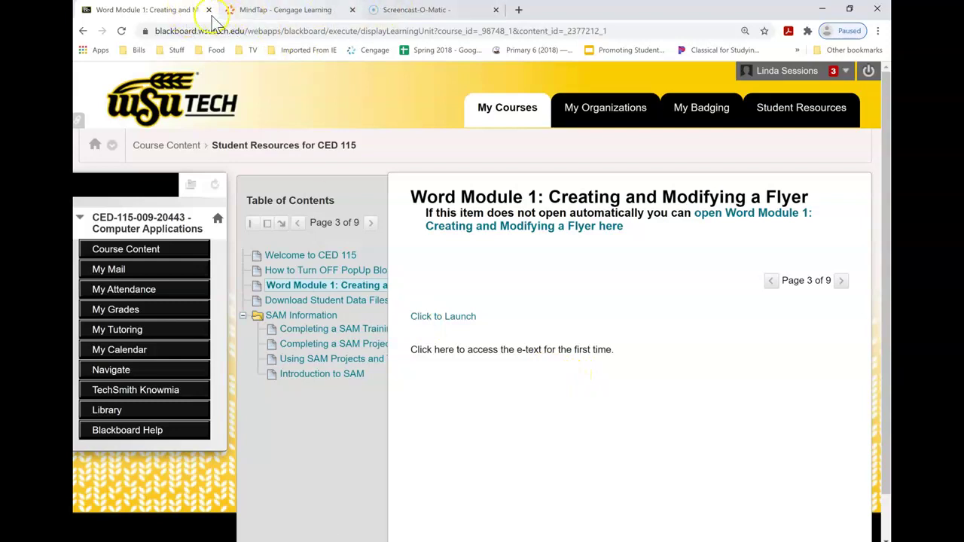
left_click(252, 11)
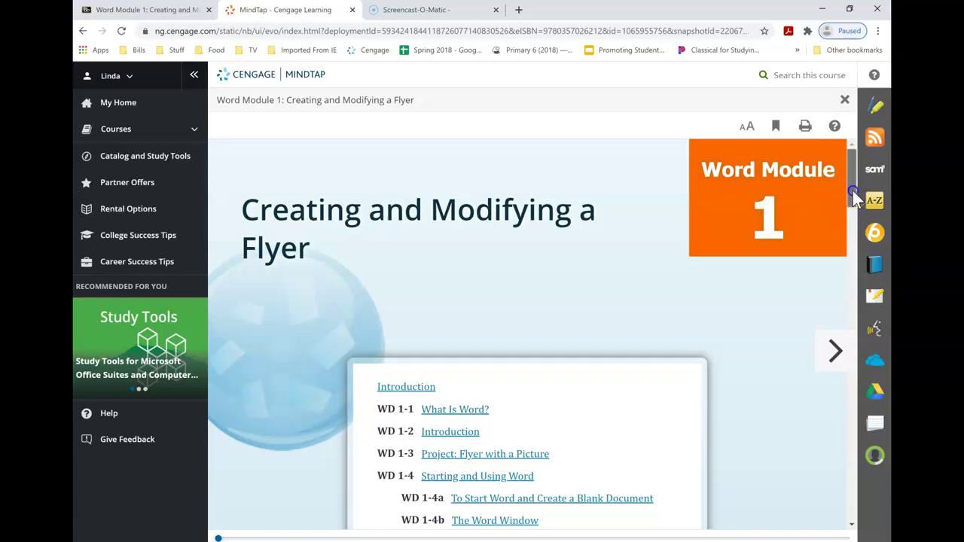
mouse_move(852, 191)
left_mouse_down()
mouse_move(848, 265)
mouse_move(849, 194)
left_mouse_up()
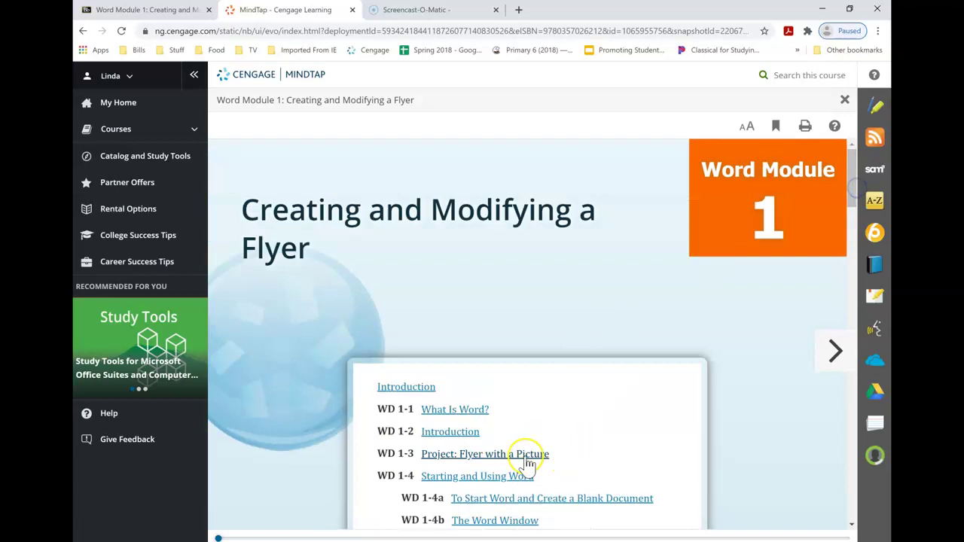
left_click(352, 10)
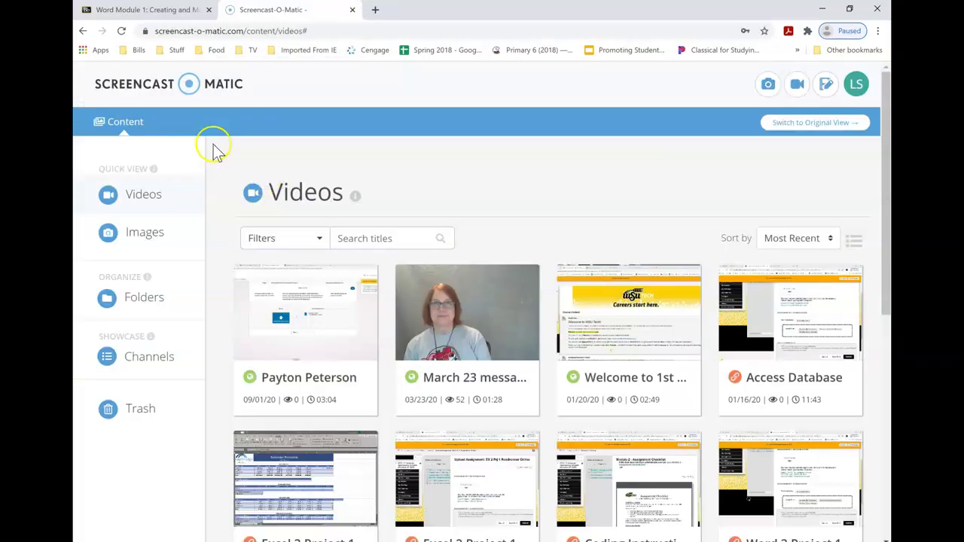
From Course Content, open Module 1 and launch the READ: Windows Module 1 e-text
left_click(137, 11)
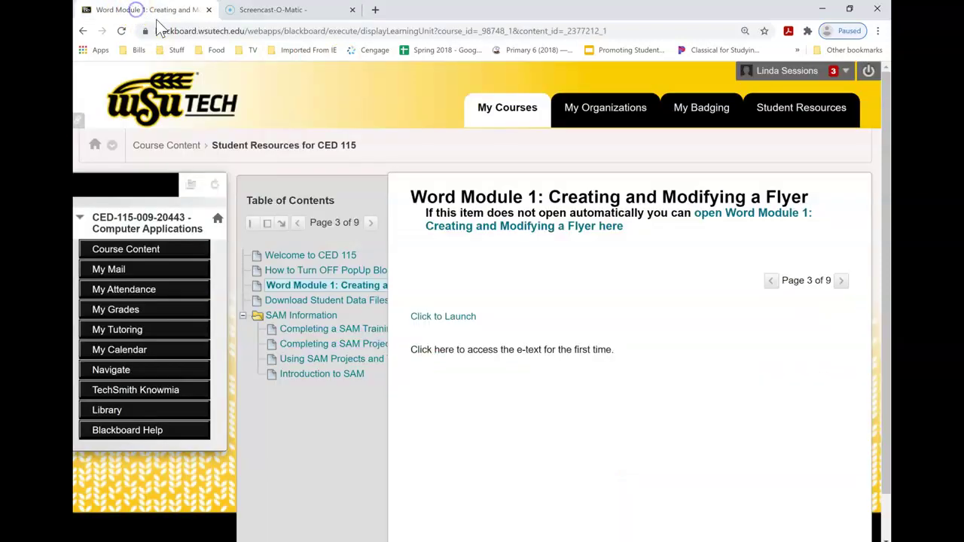
left_click(152, 252)
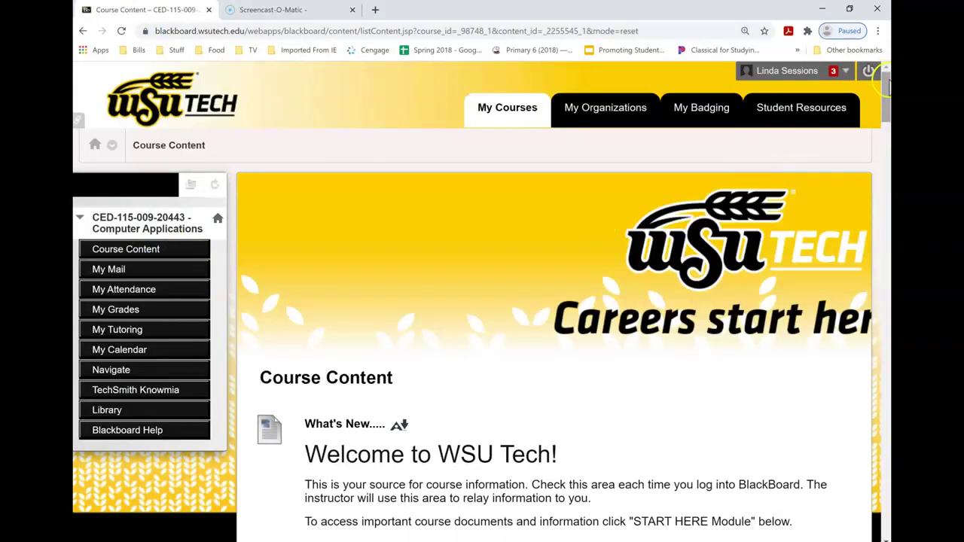
left_click_drag(887, 91, 883, 186)
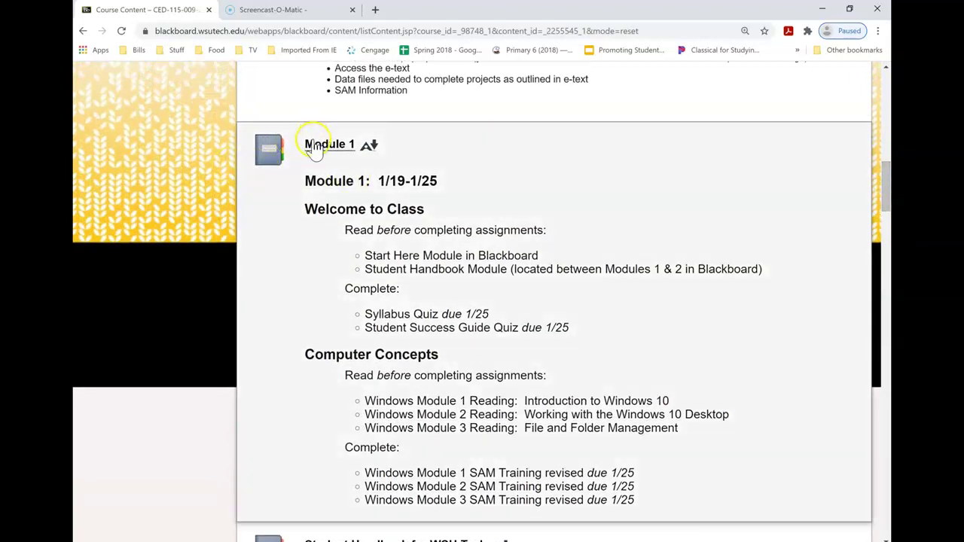
left_click(323, 149)
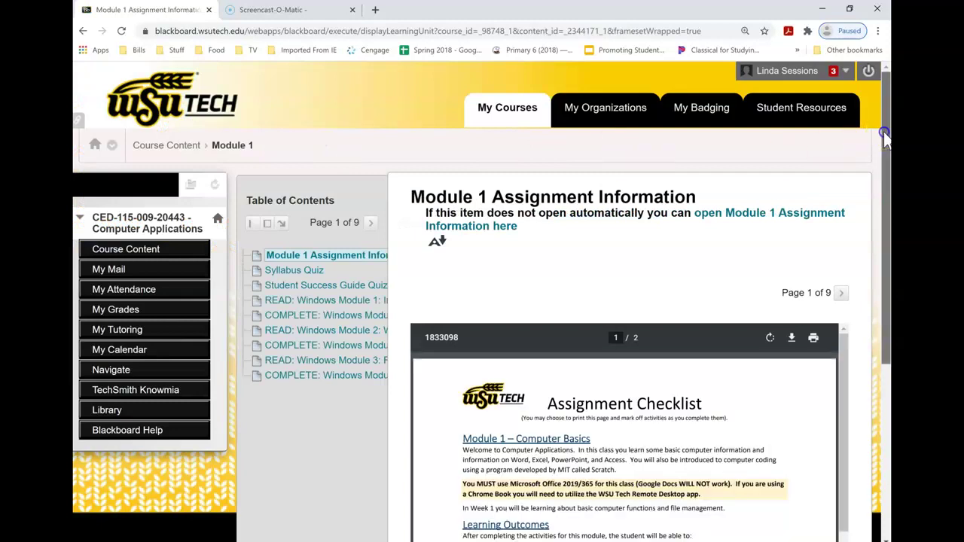
left_click_drag(884, 131, 877, 199)
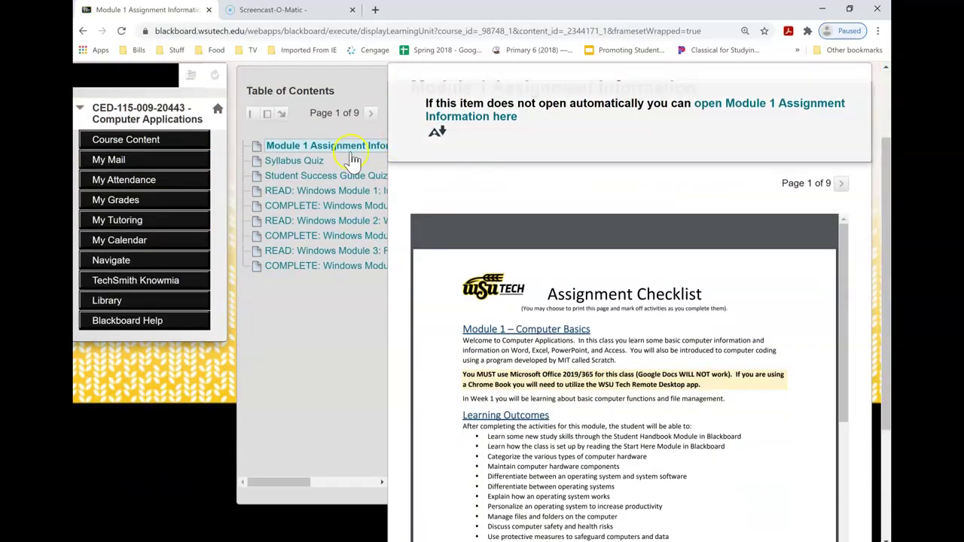
left_click(309, 195)
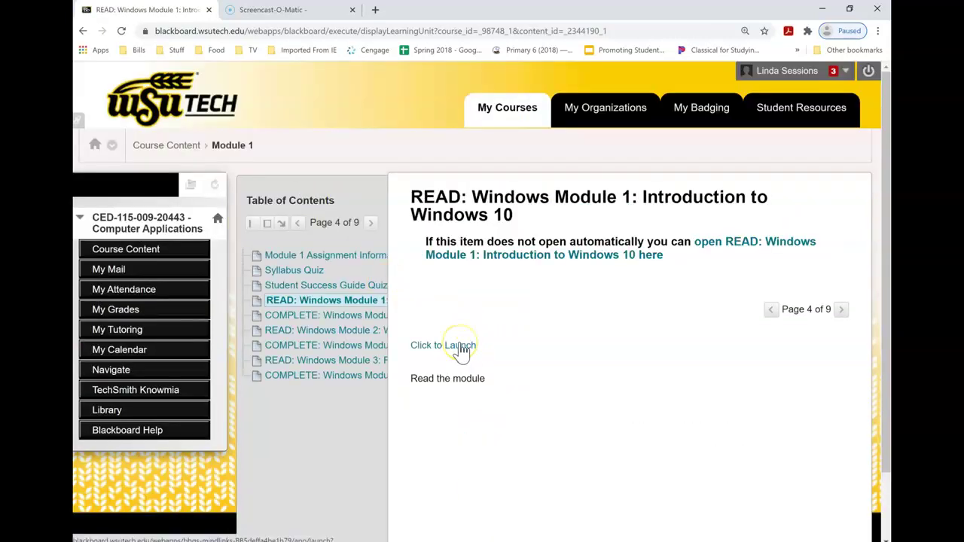
left_click(456, 344)
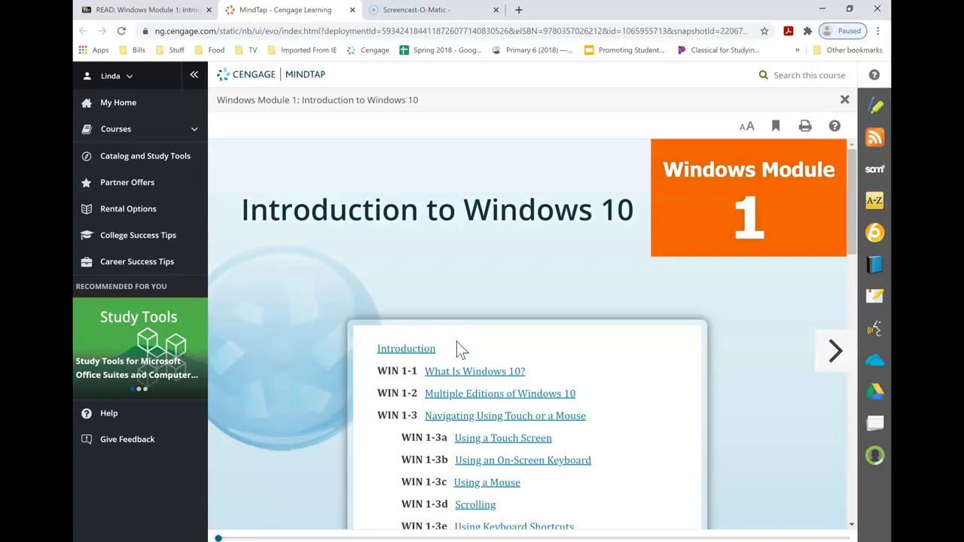
Once the Windows Module 1 e-book loads, go back to the Blackboard READ: Windows Module 1 tab
left_click(150, 9)
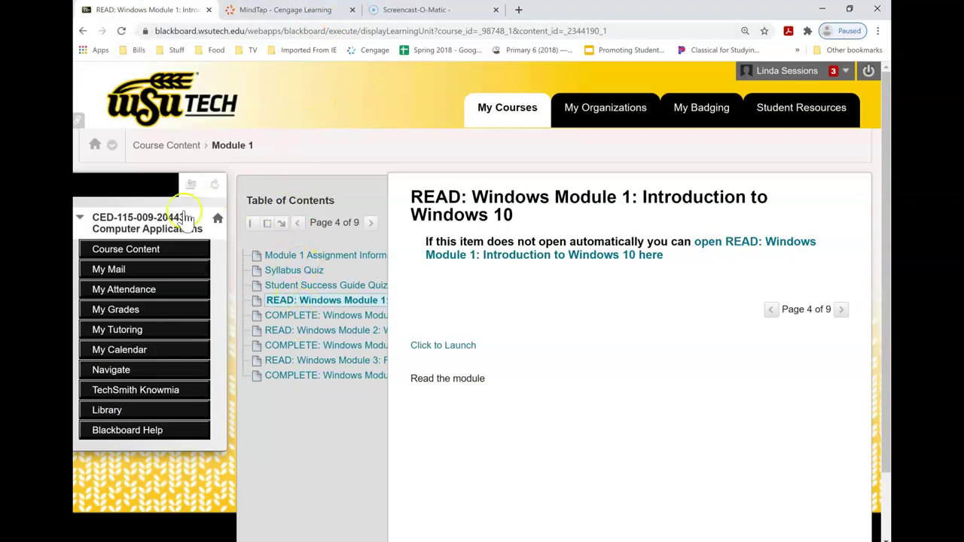
Return to CED 115 Course Content and bring Student Resources and Module 1: 1/19–1/25 into view
left_click(146, 254)
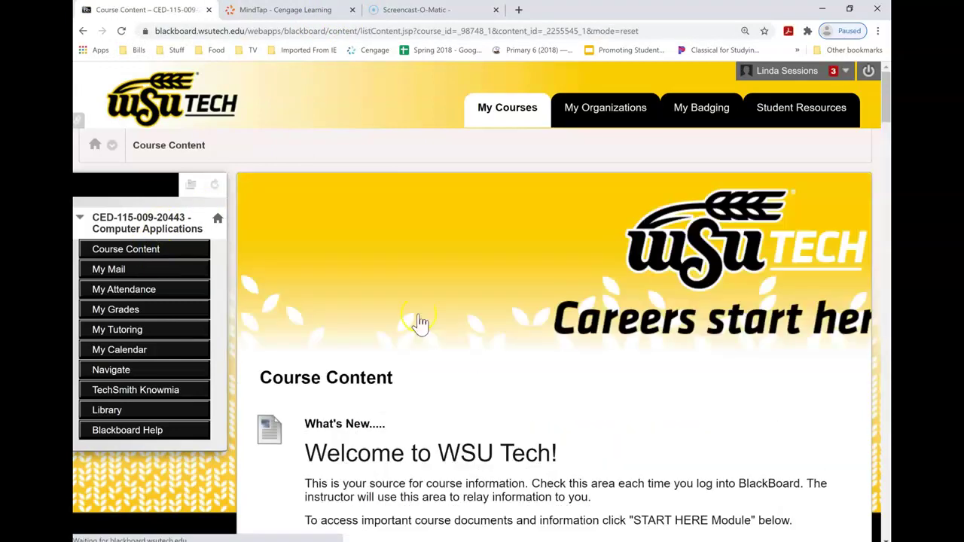
left_click_drag(886, 131, 880, 190)
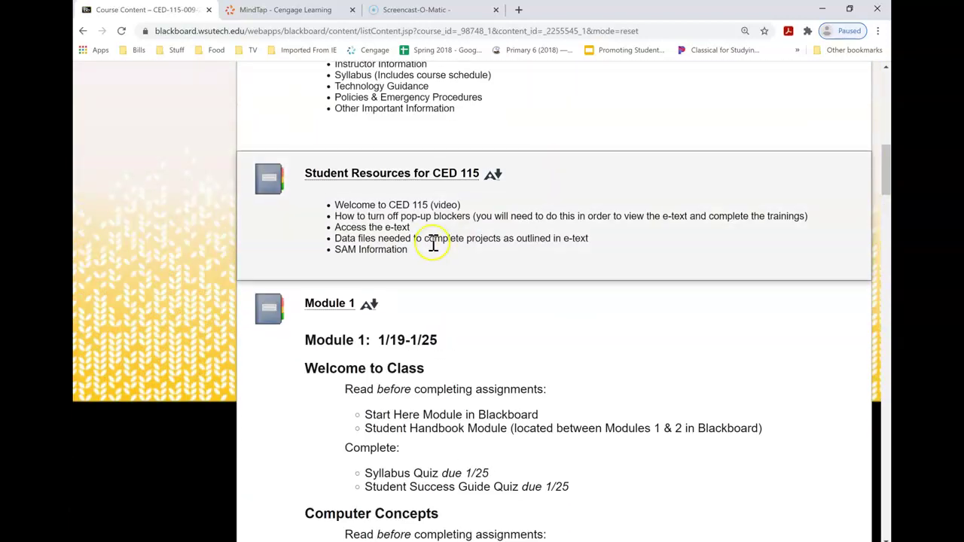